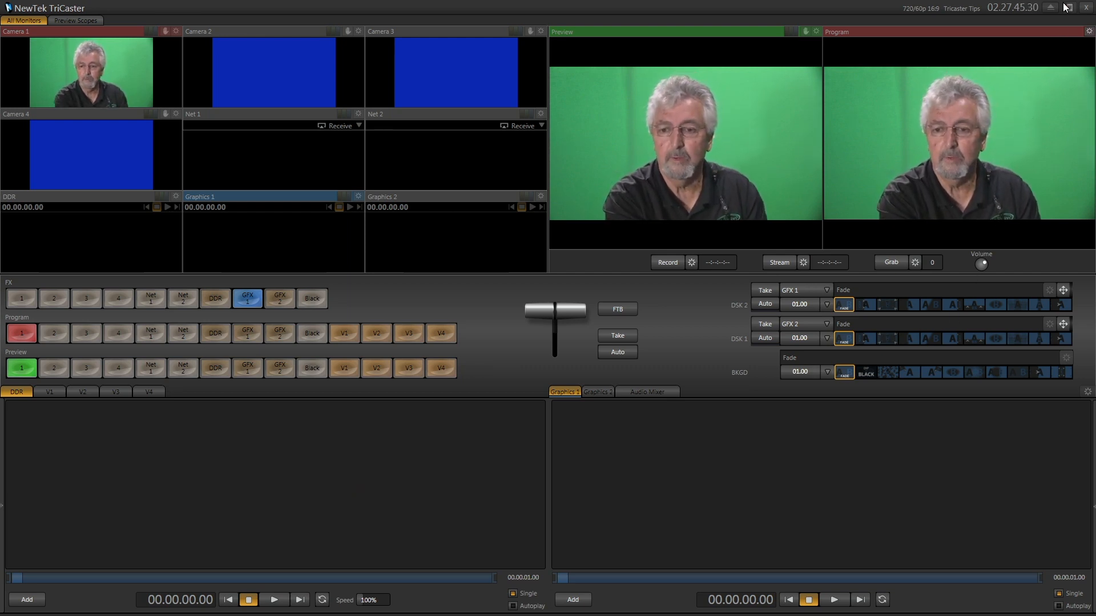
- Exit the live production and open media import in the session management of Tricaster Tips
left_click(1087, 8)
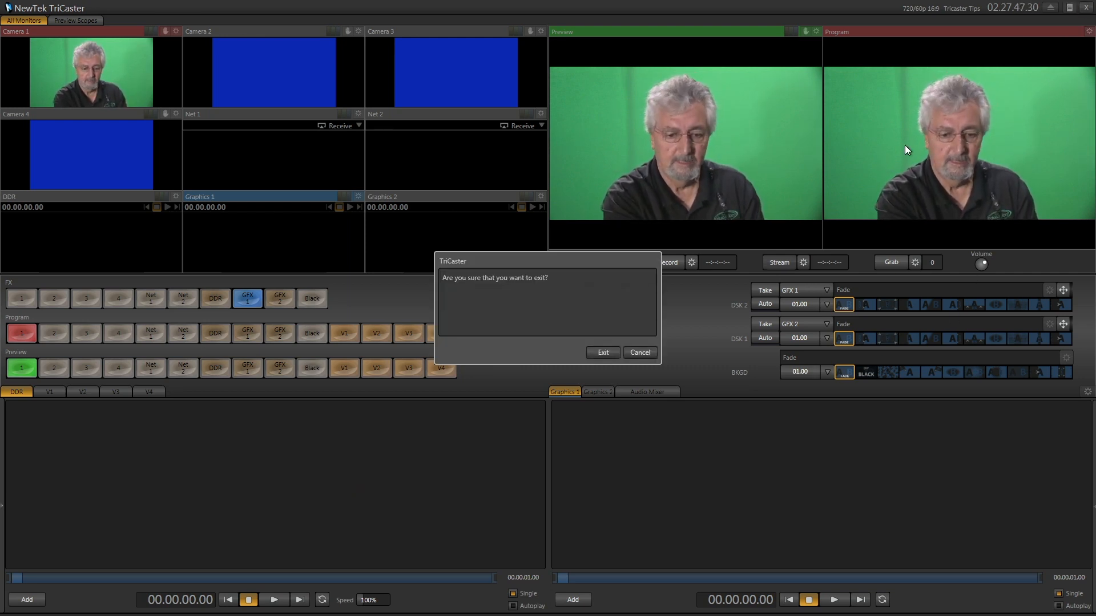
left_click(591, 353)
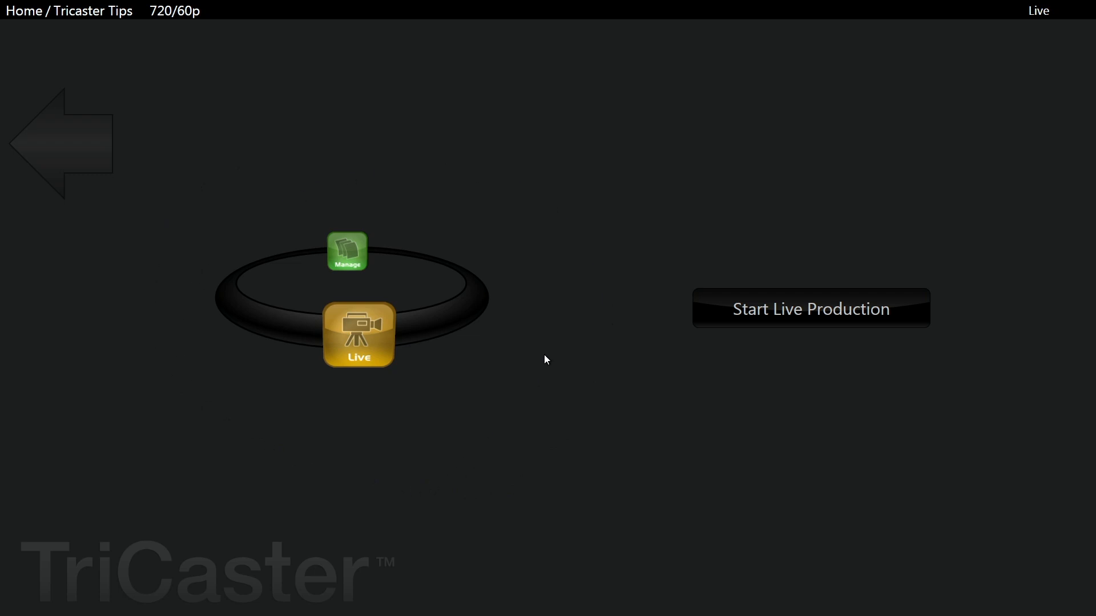
left_click(348, 251)
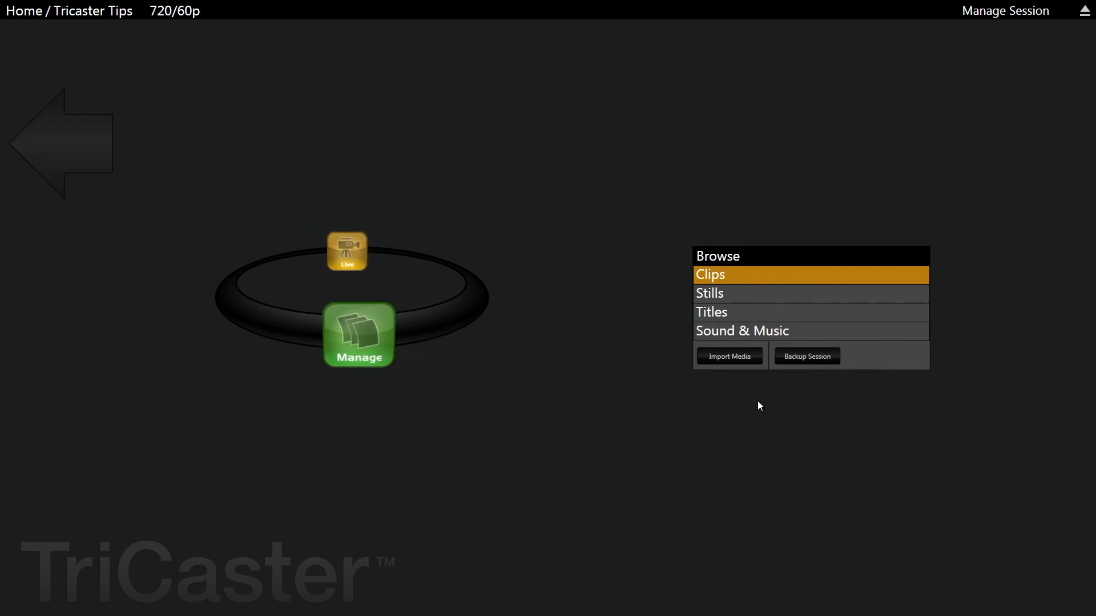
left_click(727, 358)
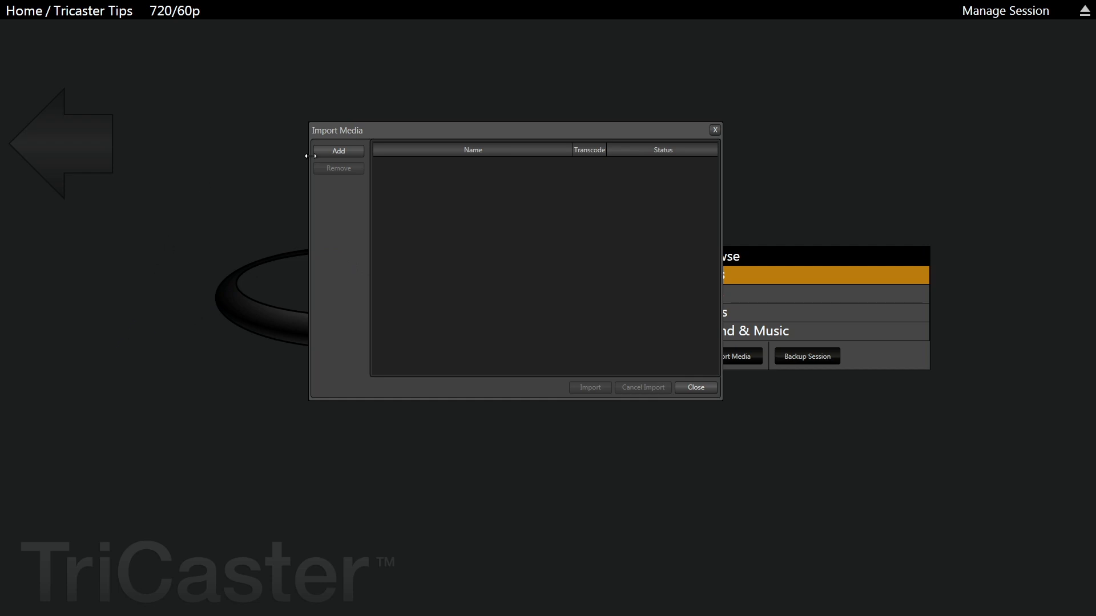
- Add DiscoLights2Videvo, OCCASIONS_happybirthdaytext and usa flag-Stock video JPEG from TricasterBackupStuff's Motion Graphics folder on drive E to the import list
left_click(339, 150)
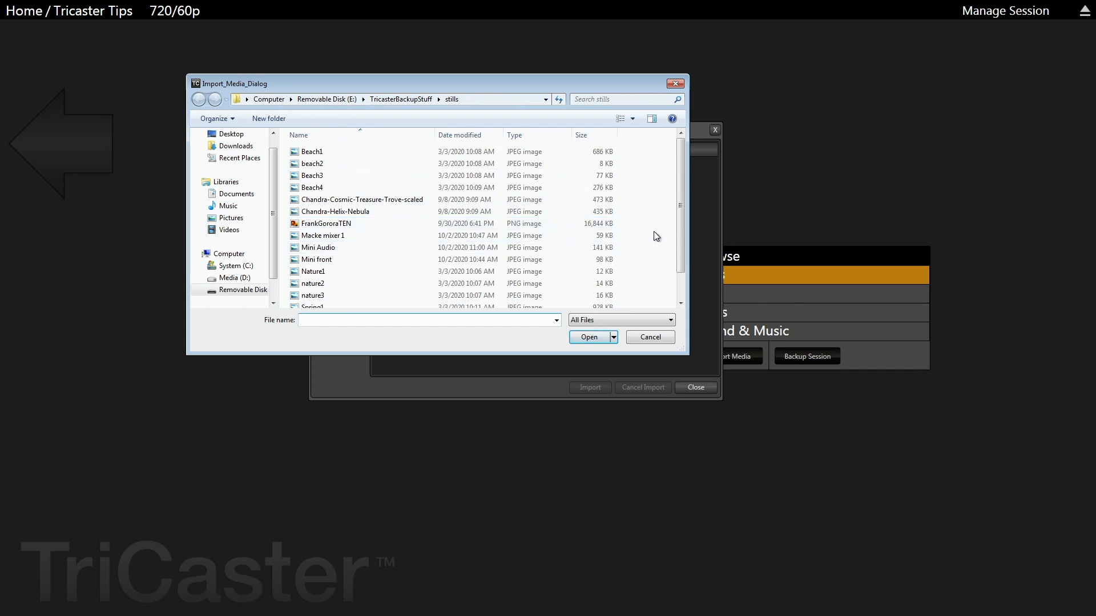
left_click_drag(682, 194, 682, 241)
scroll(676, 214, "up", 1)
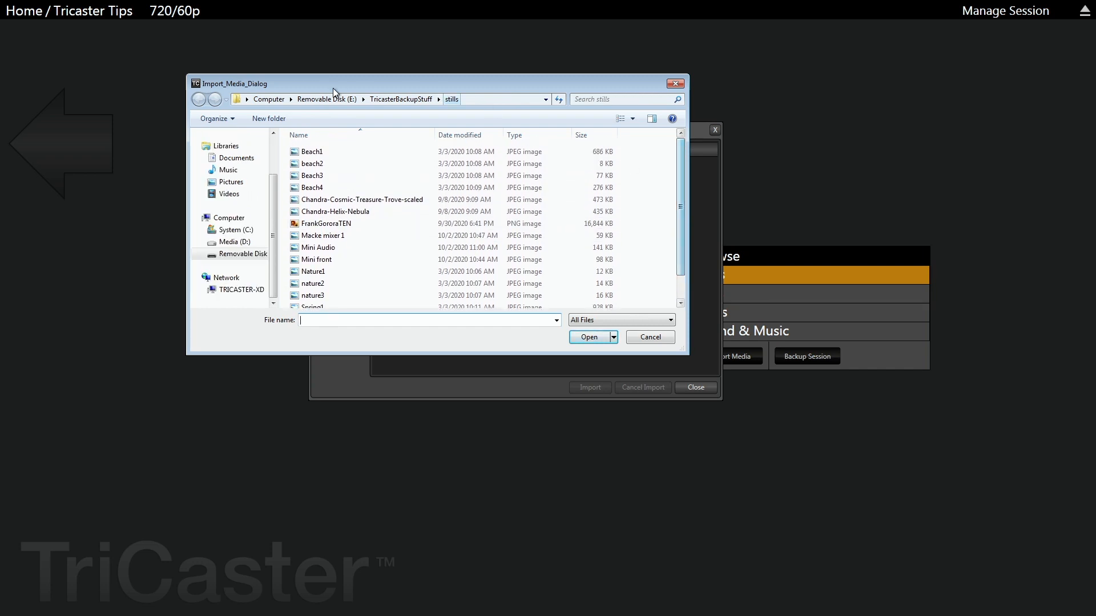
left_click(320, 99)
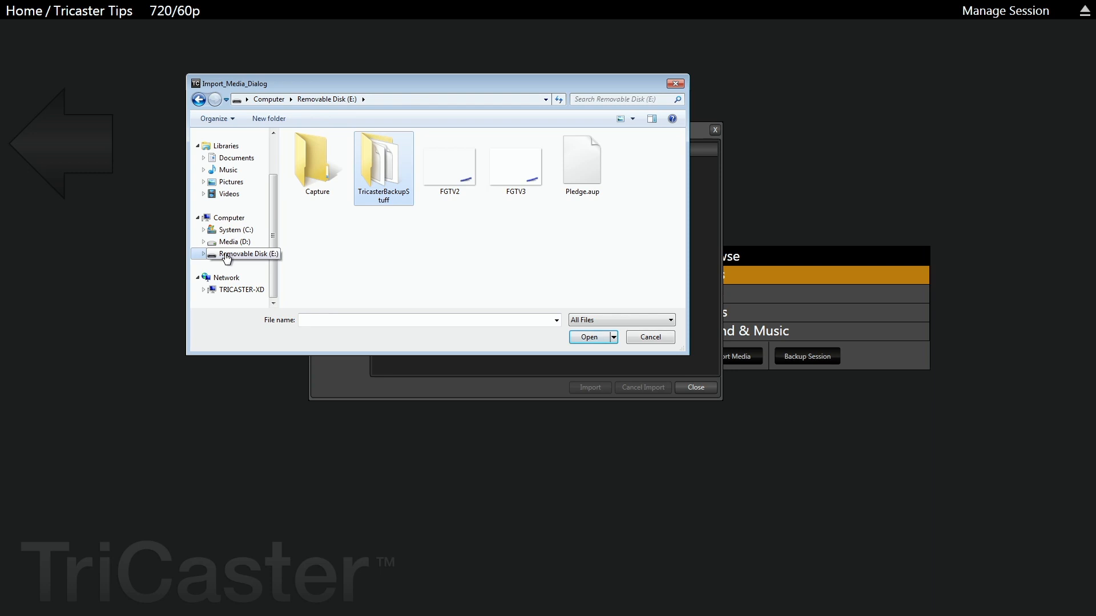
double_click(378, 162)
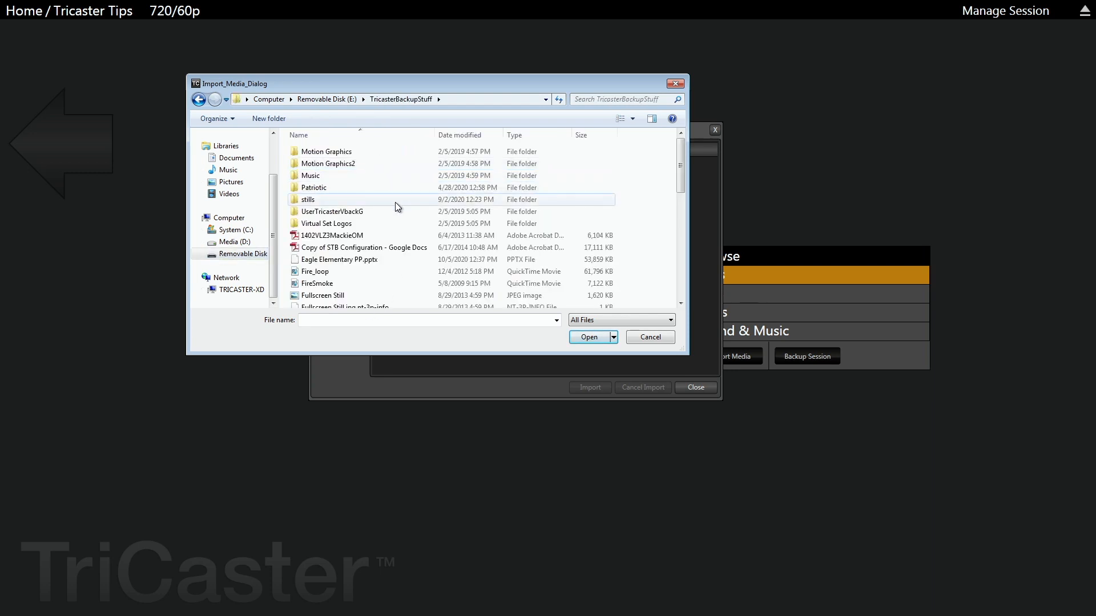
double_click(296, 153)
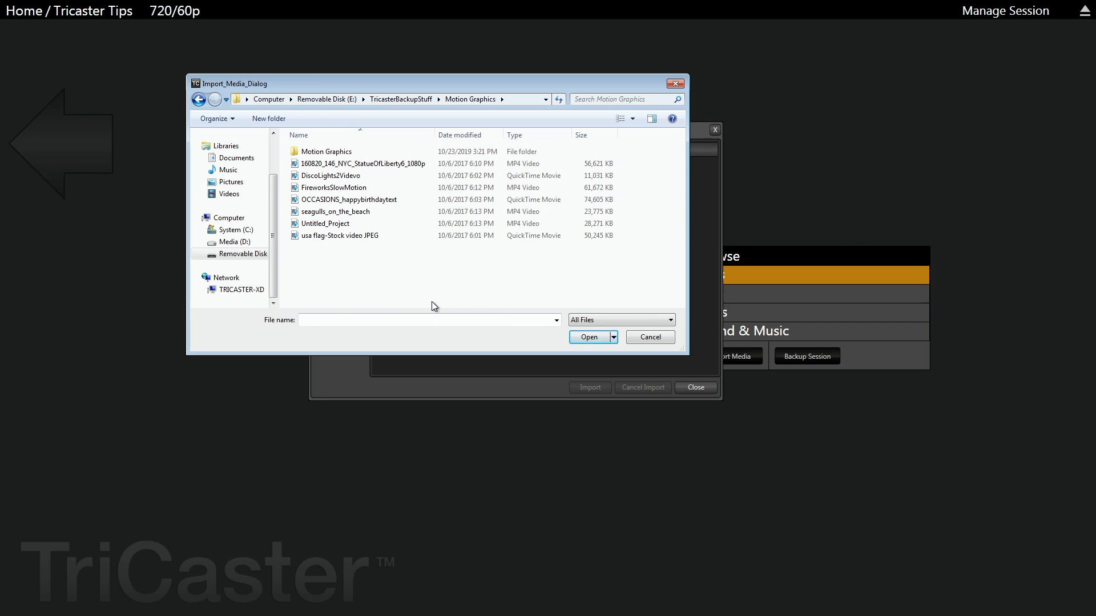
left_click(309, 178)
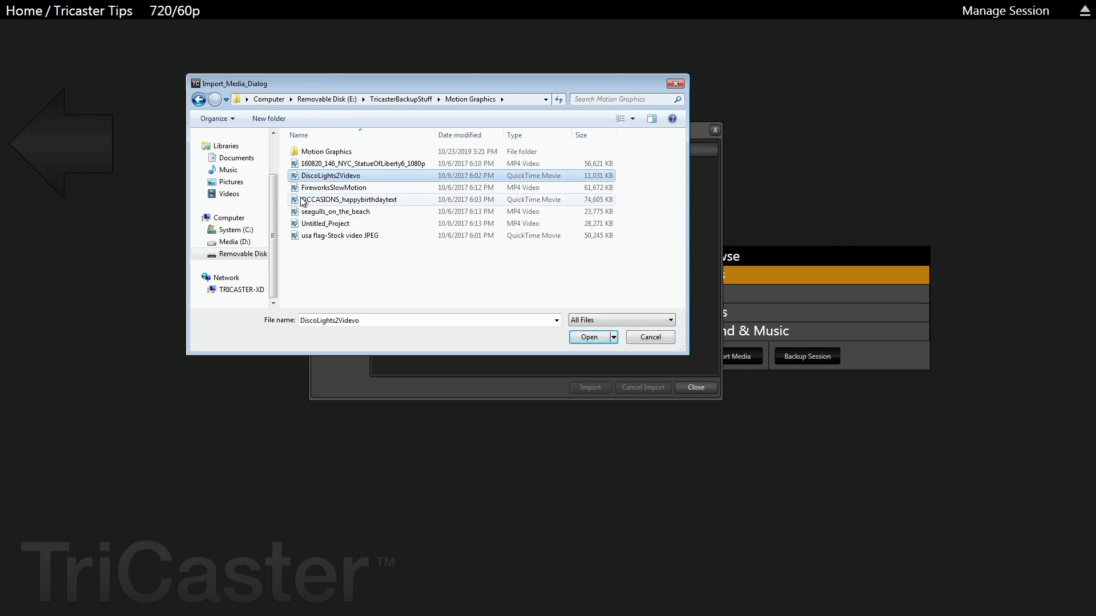
left_click(315, 201, "ctrl")
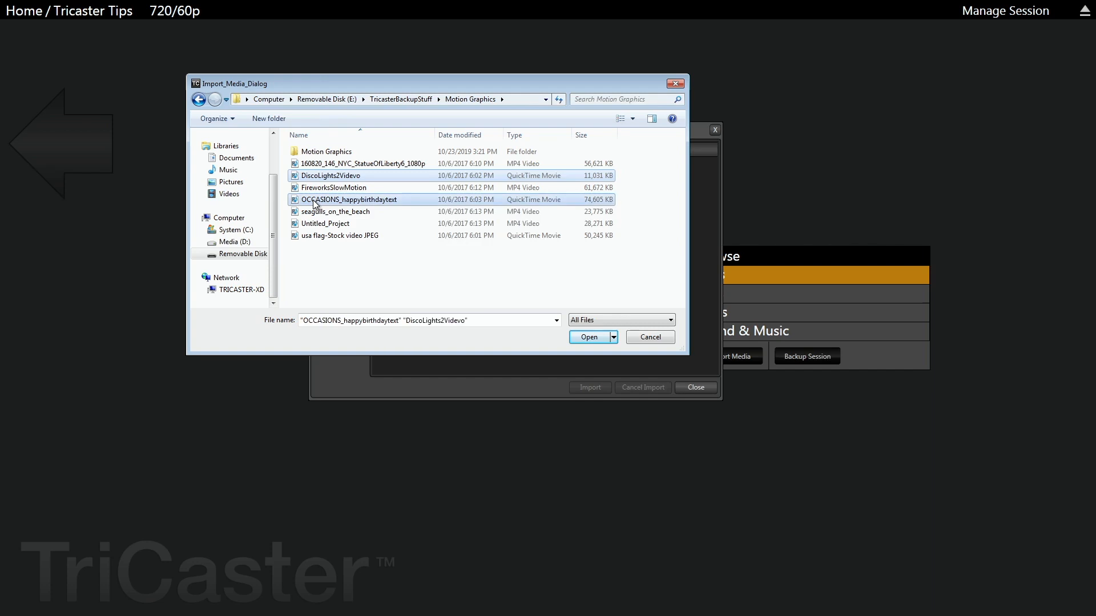
left_click(303, 238, "ctrl")
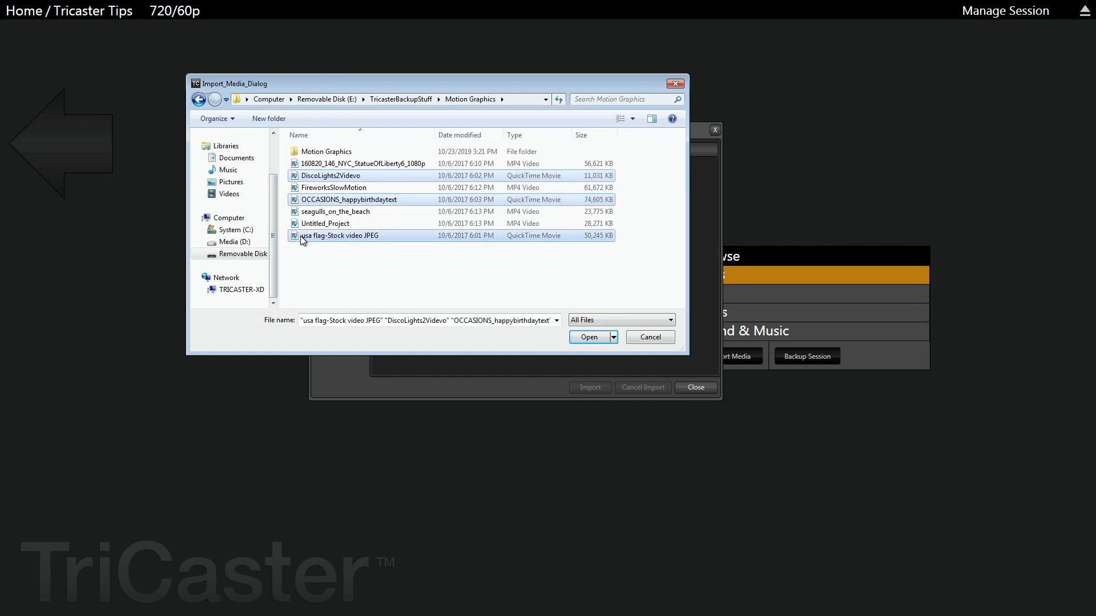
left_click(591, 338)
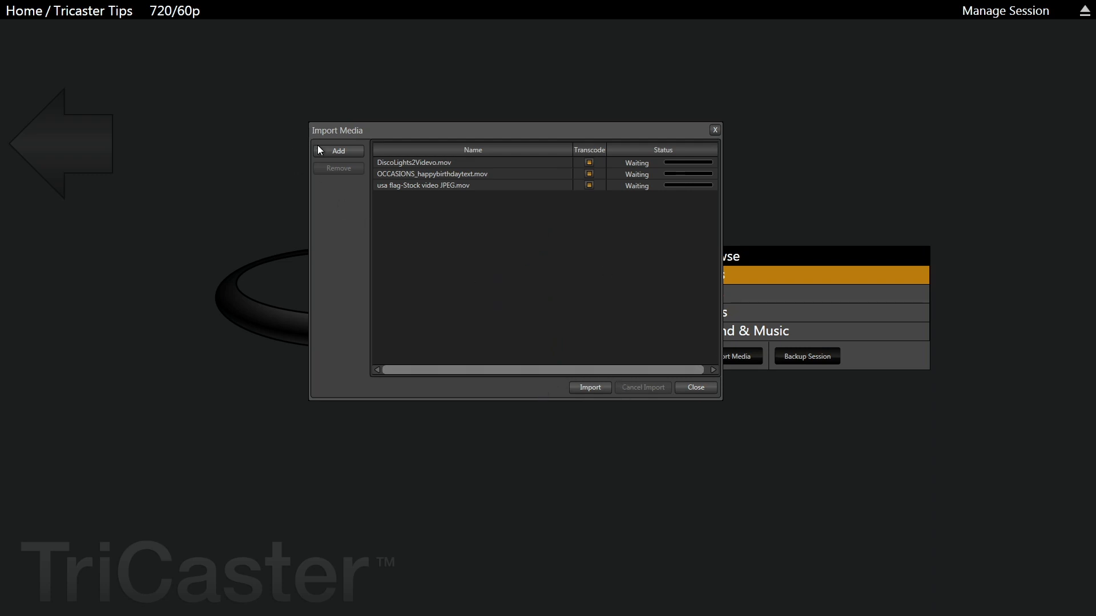
- Add the Beach1 and Spring1 images from TricasterBackupStuff's stills folder to the import list
left_click(338, 152)
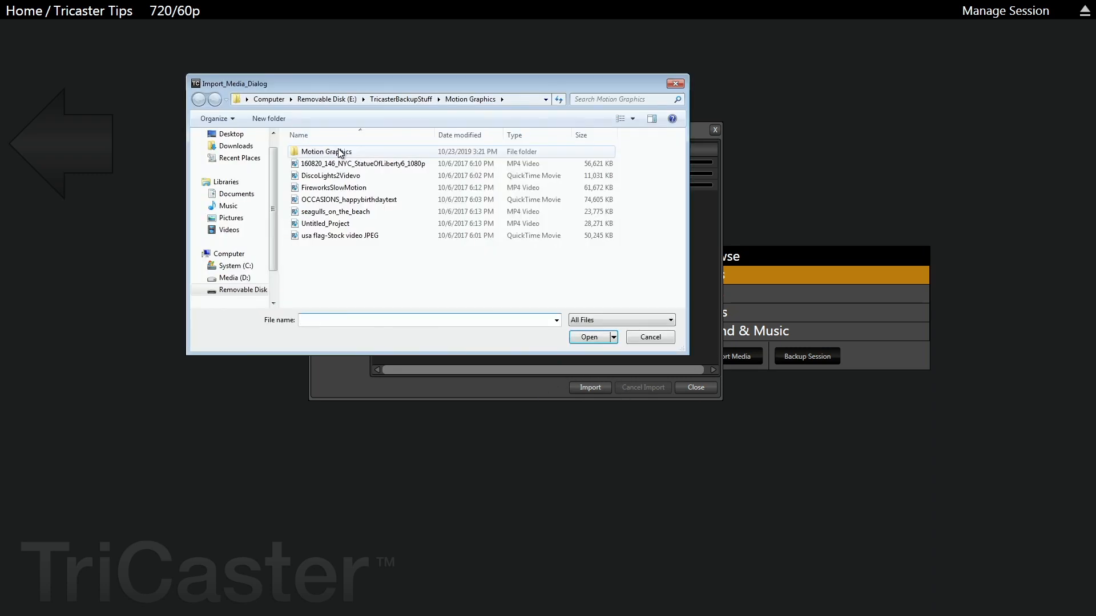
left_click(399, 100)
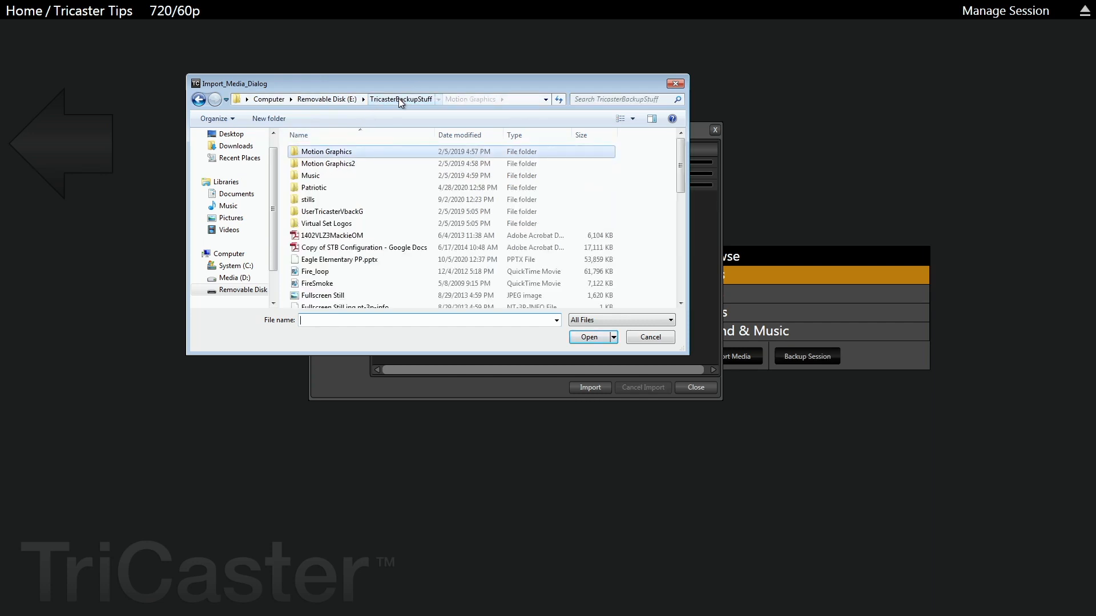
left_click(293, 201)
double_click(293, 201)
scroll(384, 248, "down", 1)
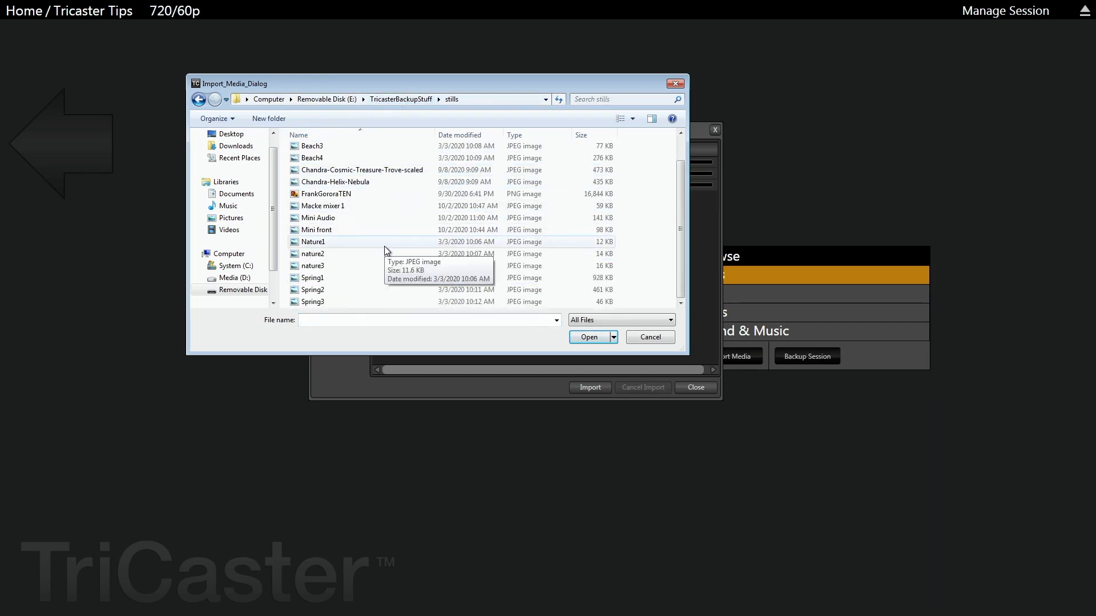
scroll(385, 247, "up", 1)
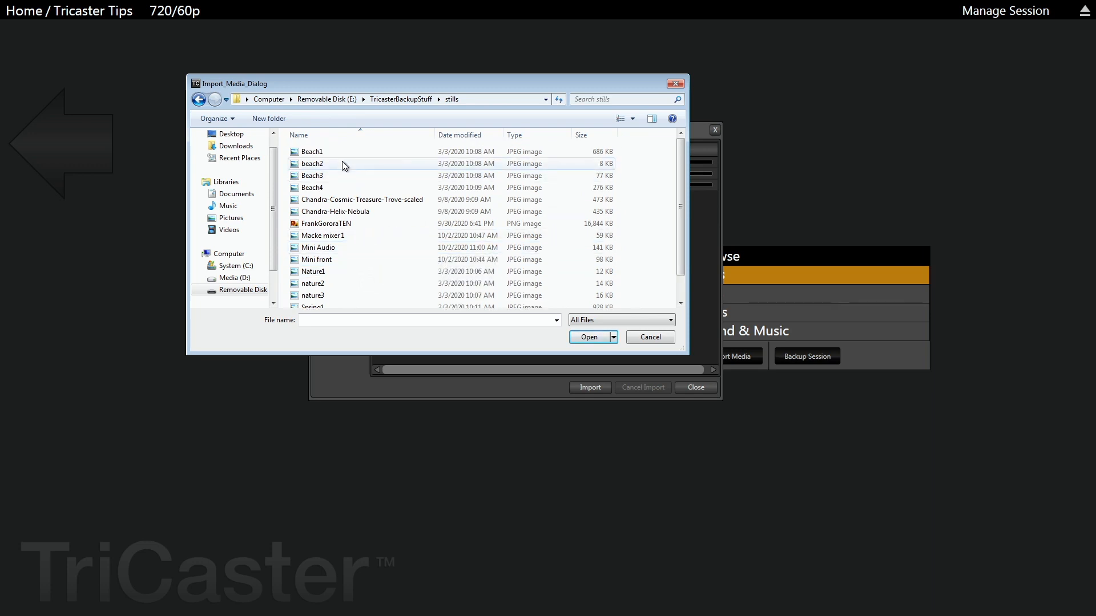
left_click(295, 153)
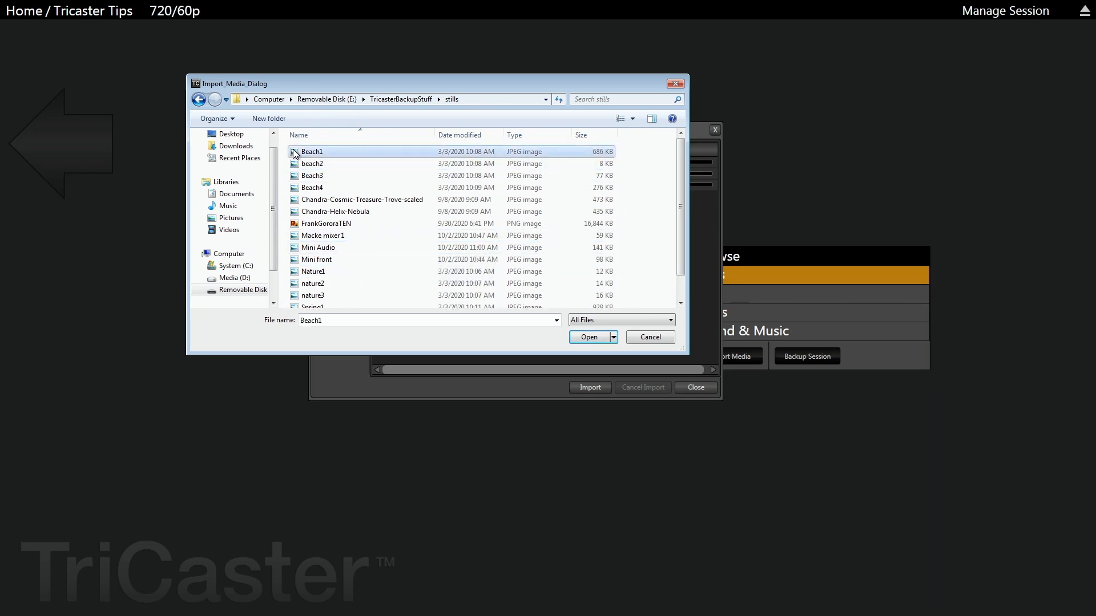
scroll(387, 254, "down", 1)
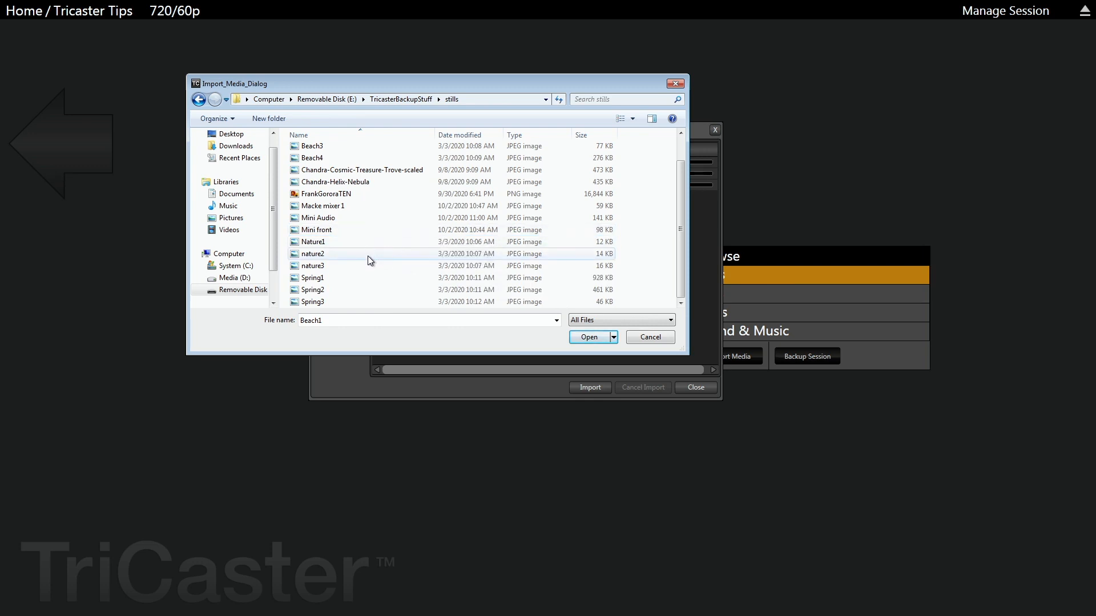
left_click(315, 278, "ctrl")
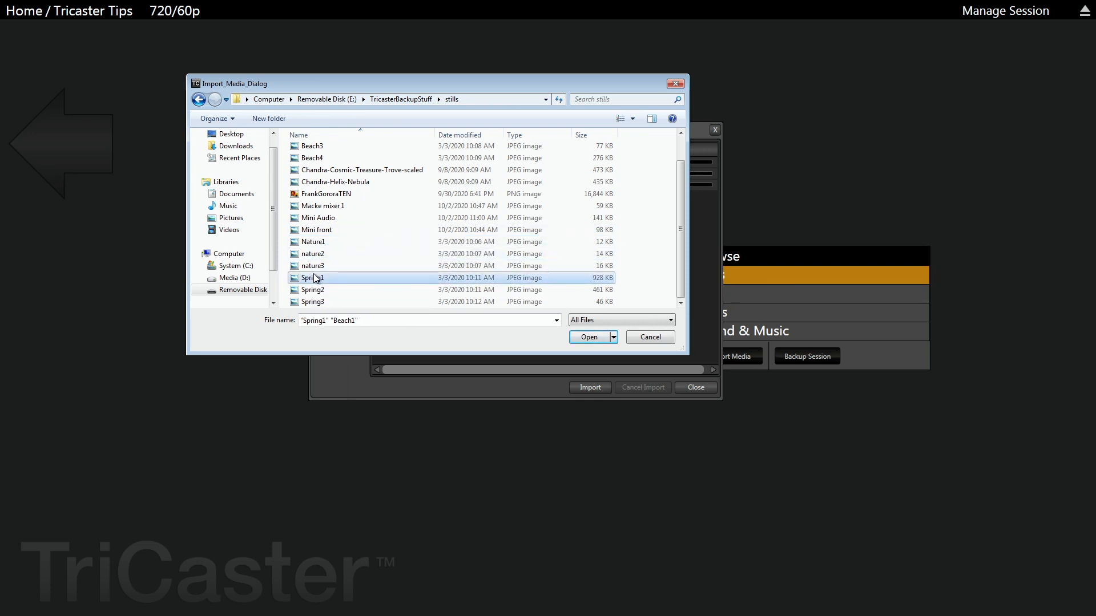
left_click(599, 337)
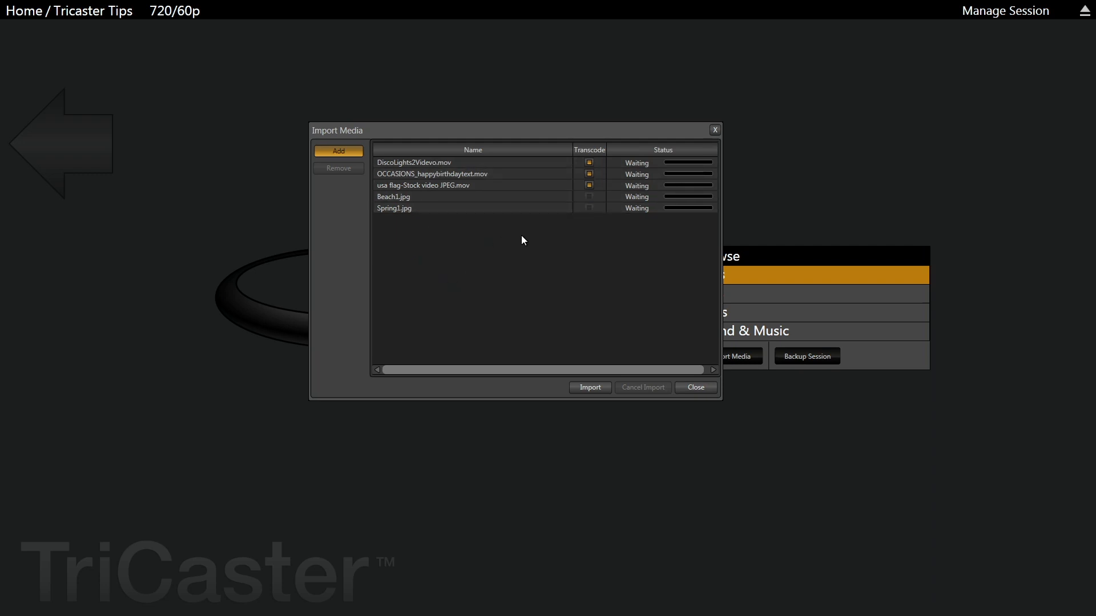
- Import the queued clips and stills into the session and close the import window
left_click(588, 162)
left_click(588, 162)
left_click(593, 391)
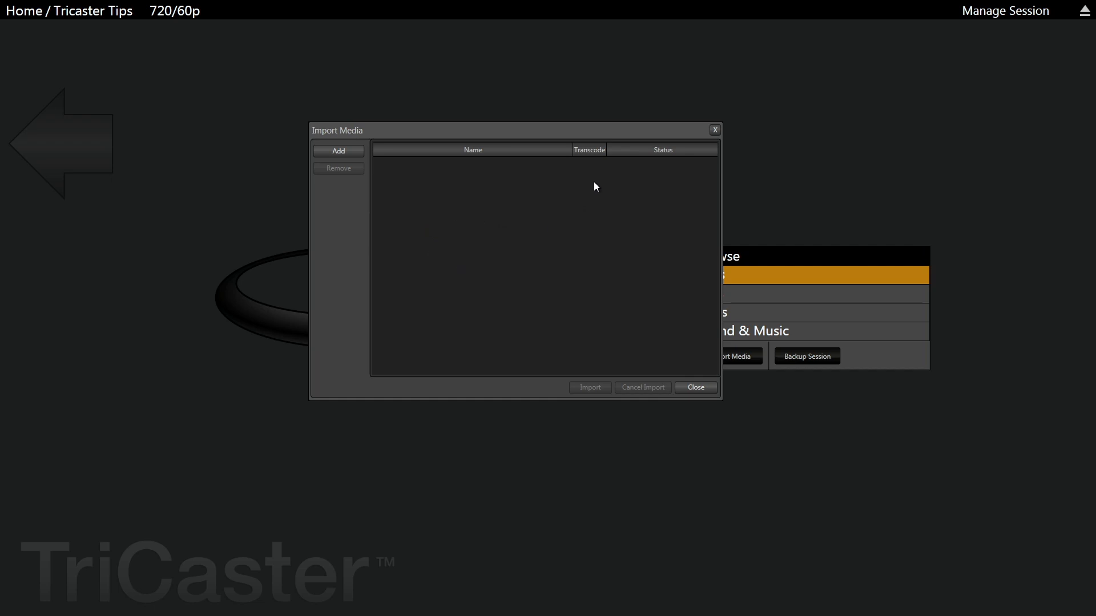
left_click(705, 389)
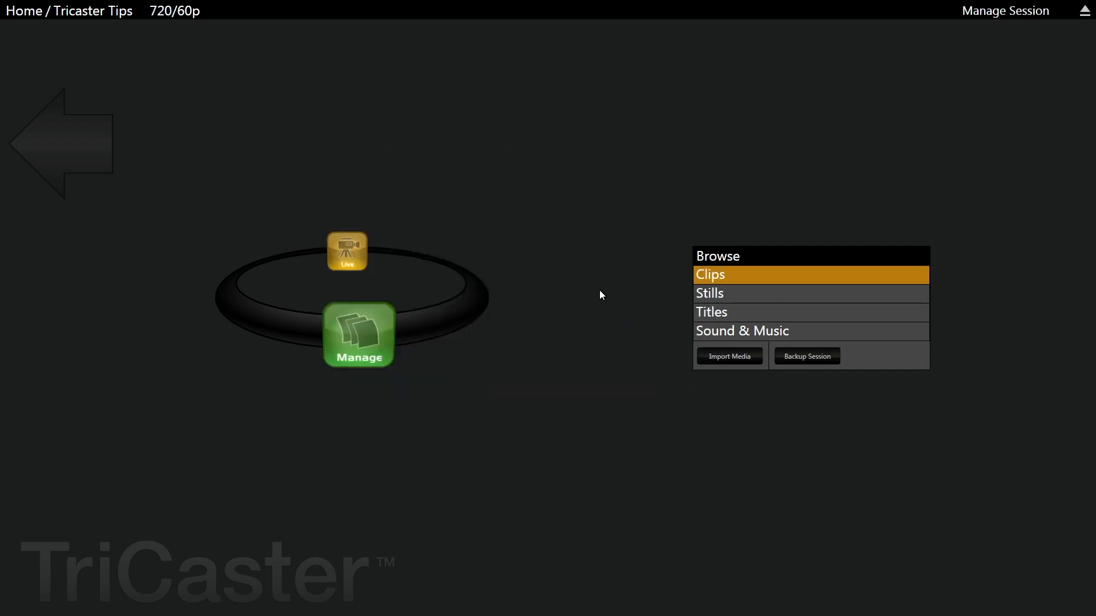
- Start the live production and add the imported disco lights, happy birthday and USA flag clips to the DDR playlist
left_click(346, 257)
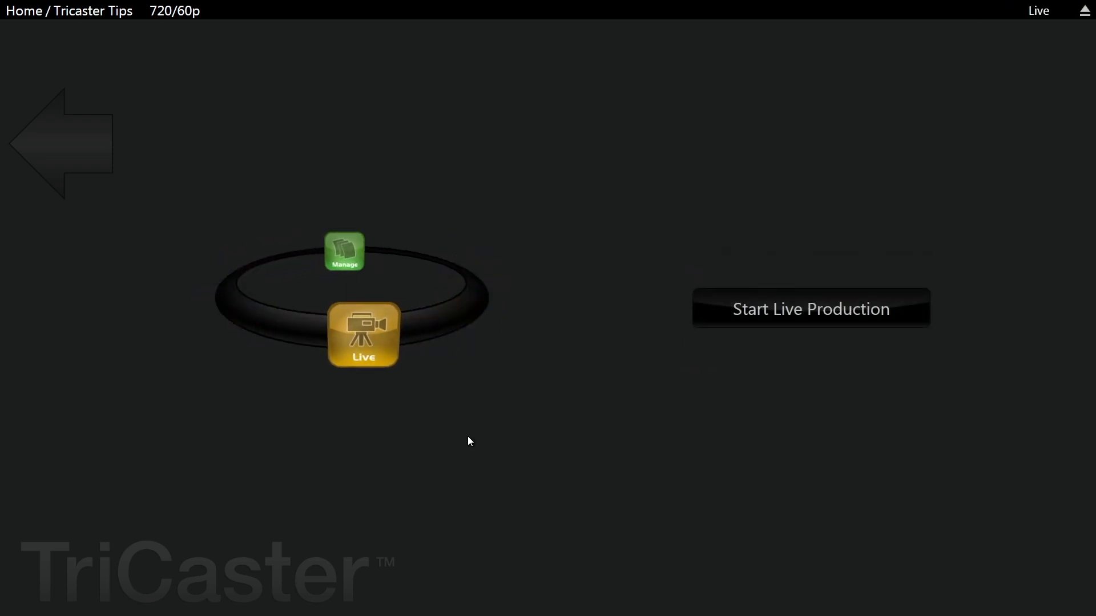
left_click(837, 313)
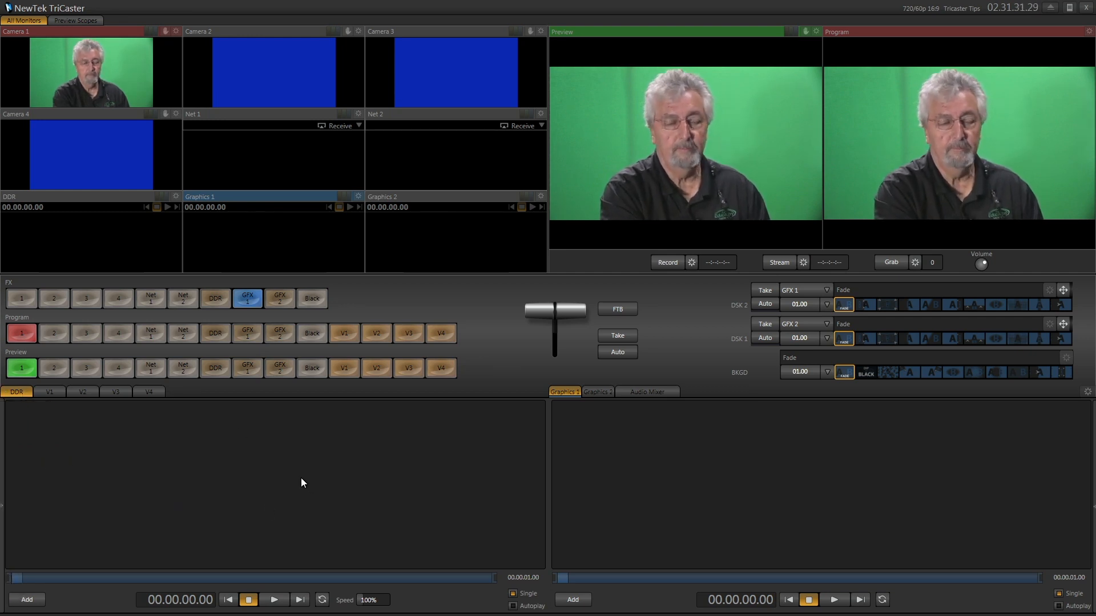
left_click(28, 600)
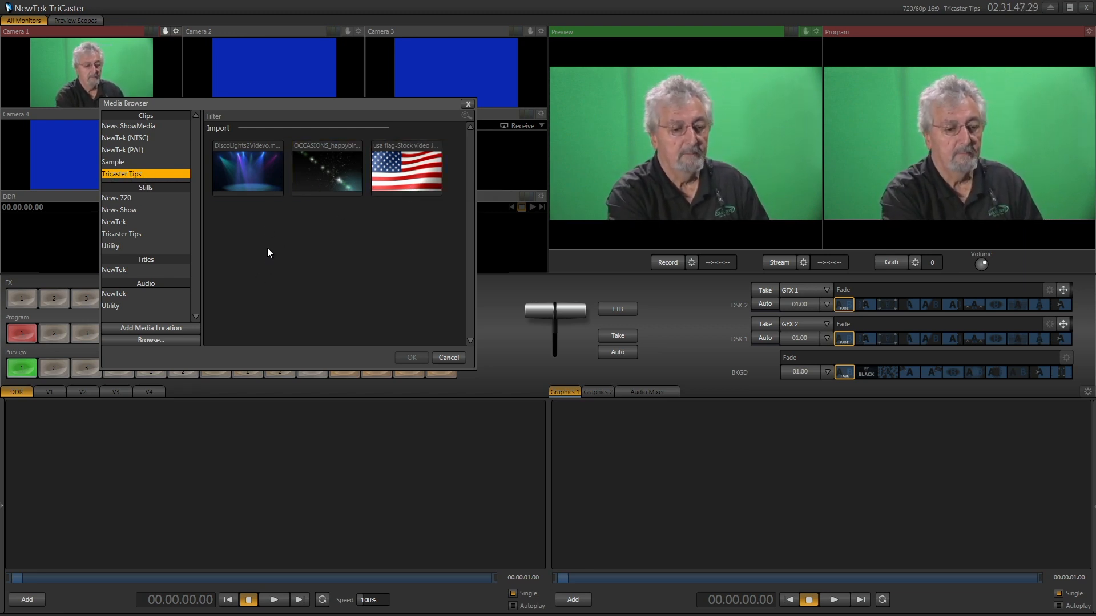
left_click(242, 164)
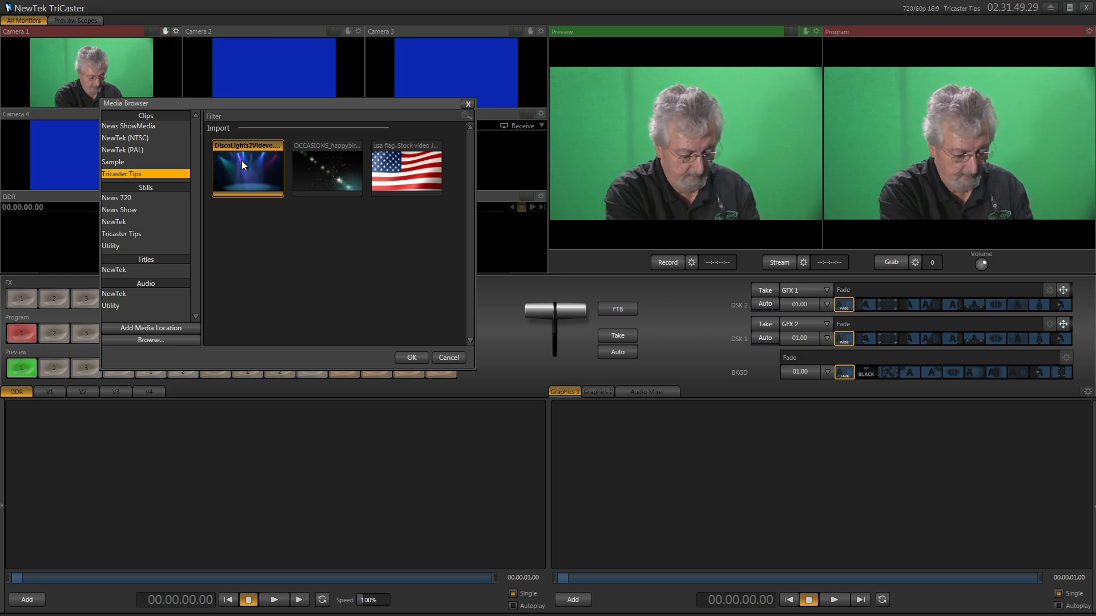
left_click(393, 167, "shift")
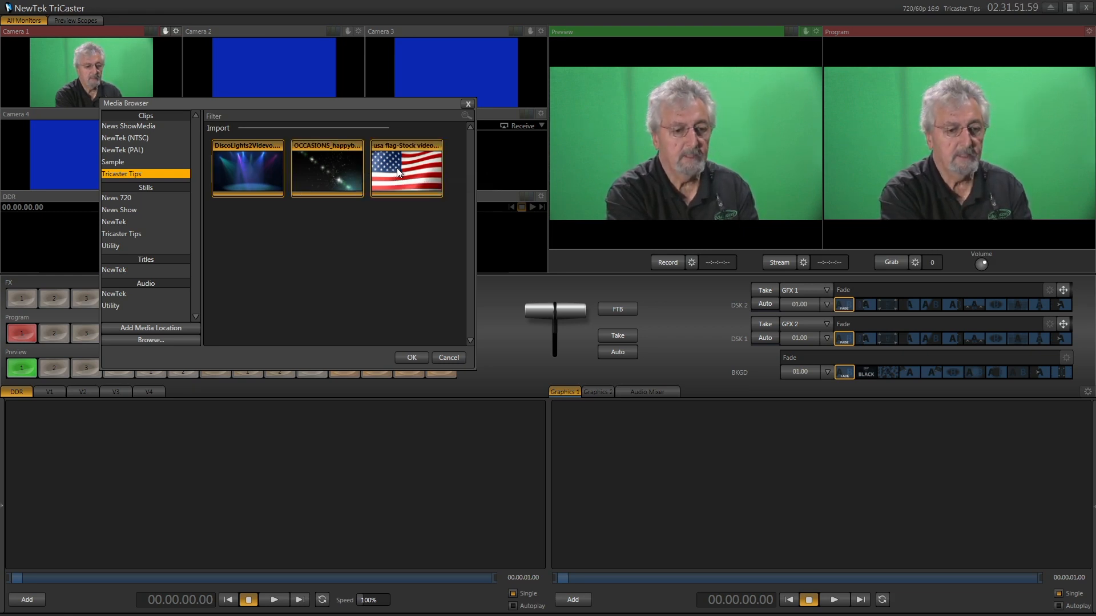
left_click(409, 357)
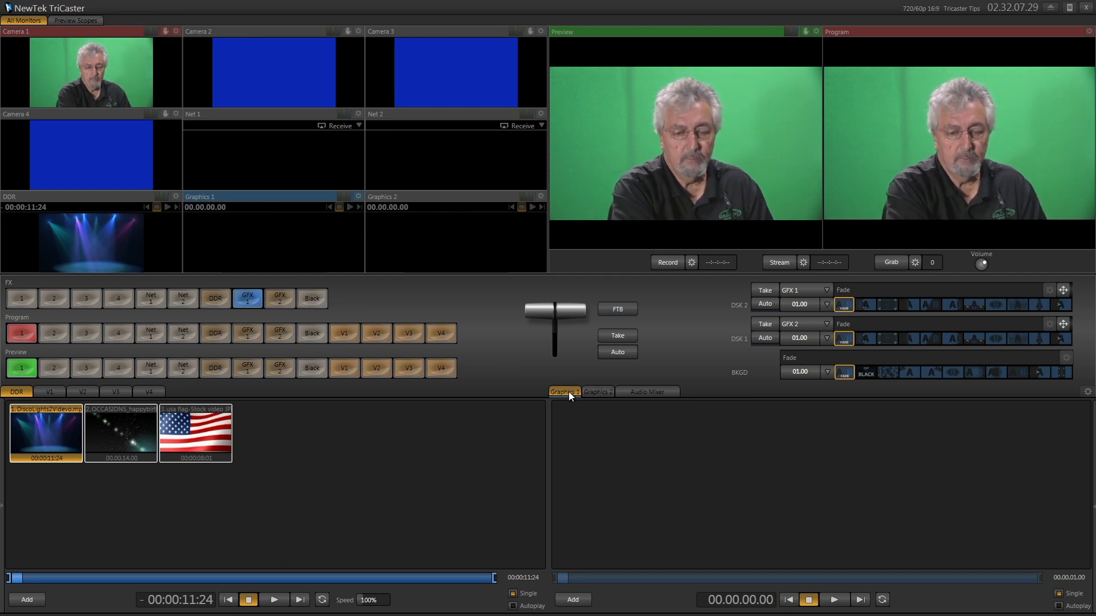
- Add the imported stills Beach1.jpg and Spring1.jpg to the Graphics 1 playlist
left_click(575, 600)
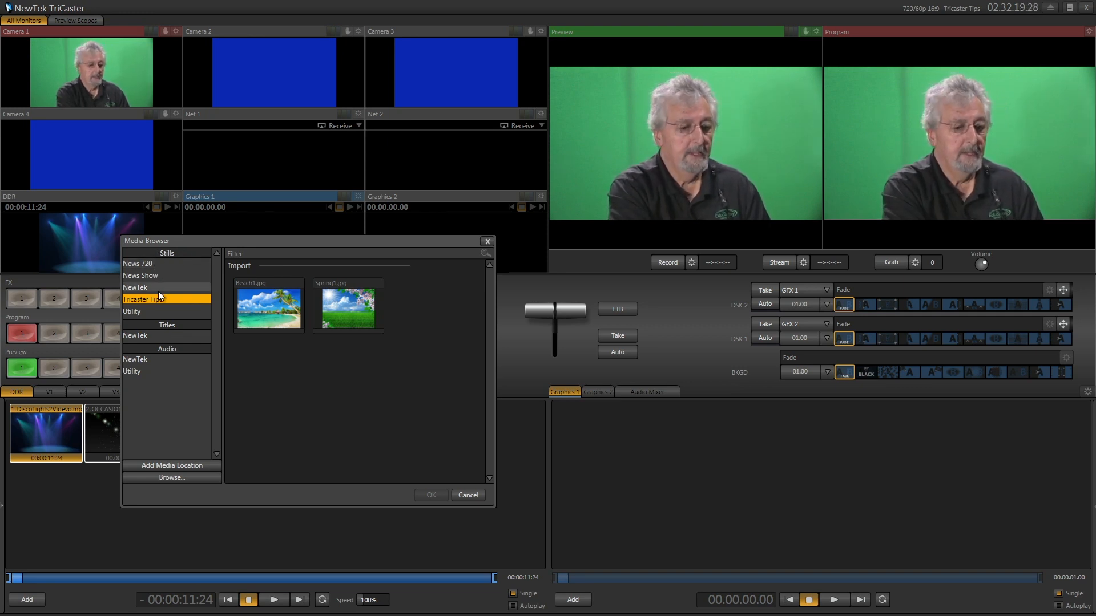
left_click(269, 319)
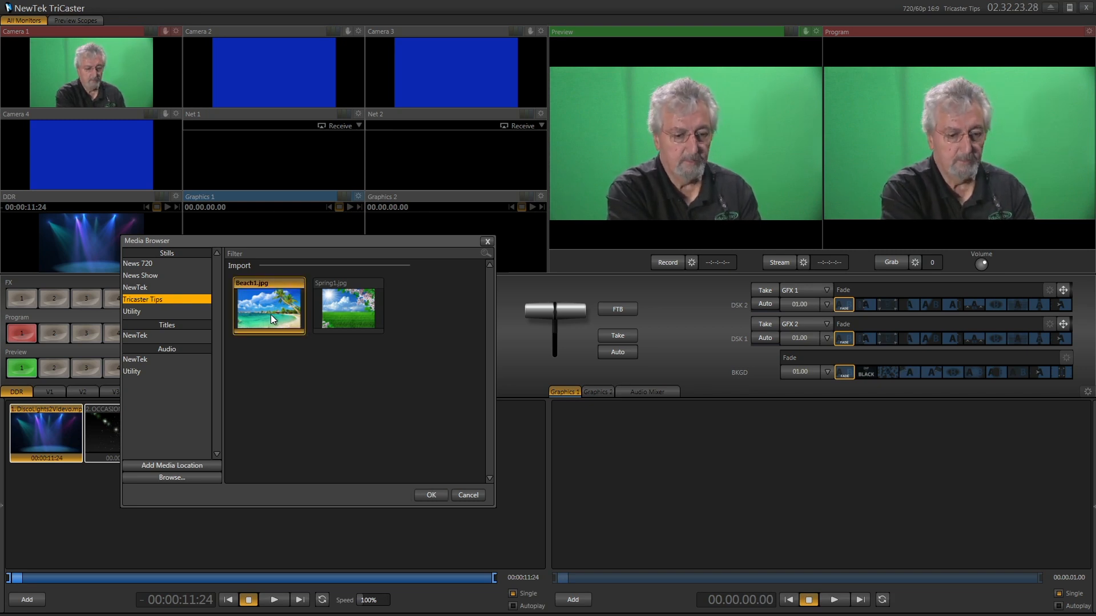
left_click(342, 313, "ctrl")
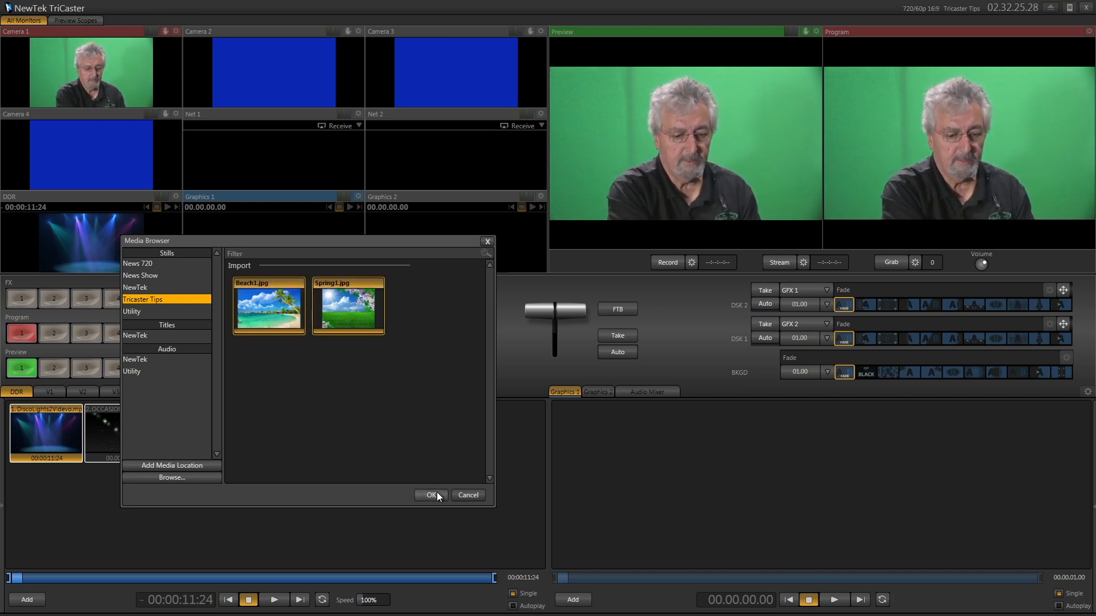
left_click(432, 494)
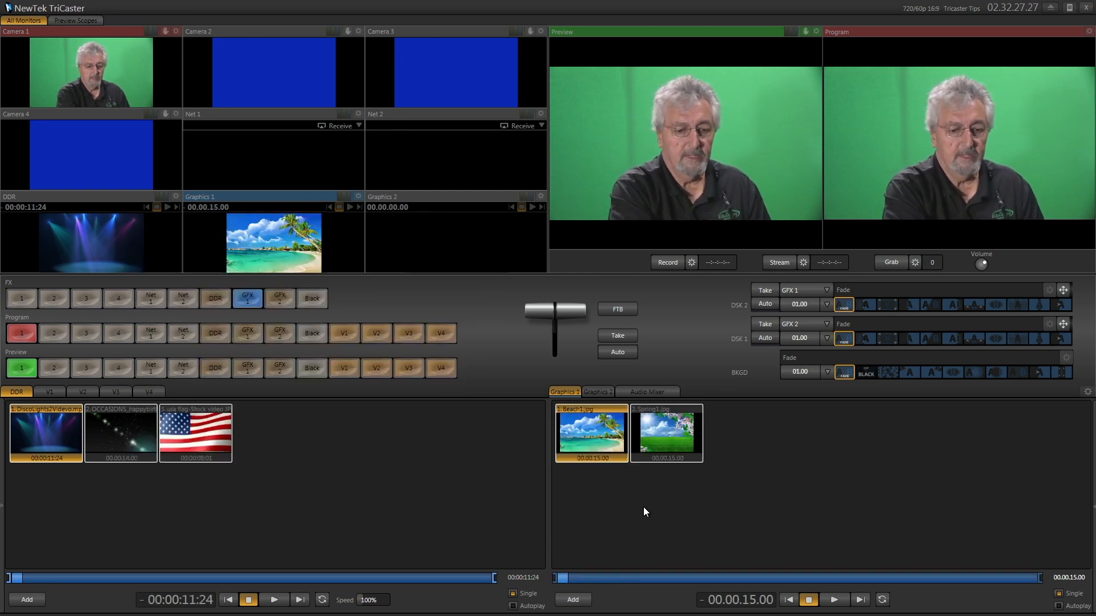
- Switch the preview source to GFX 1, followed by the DDR
left_click(248, 368)
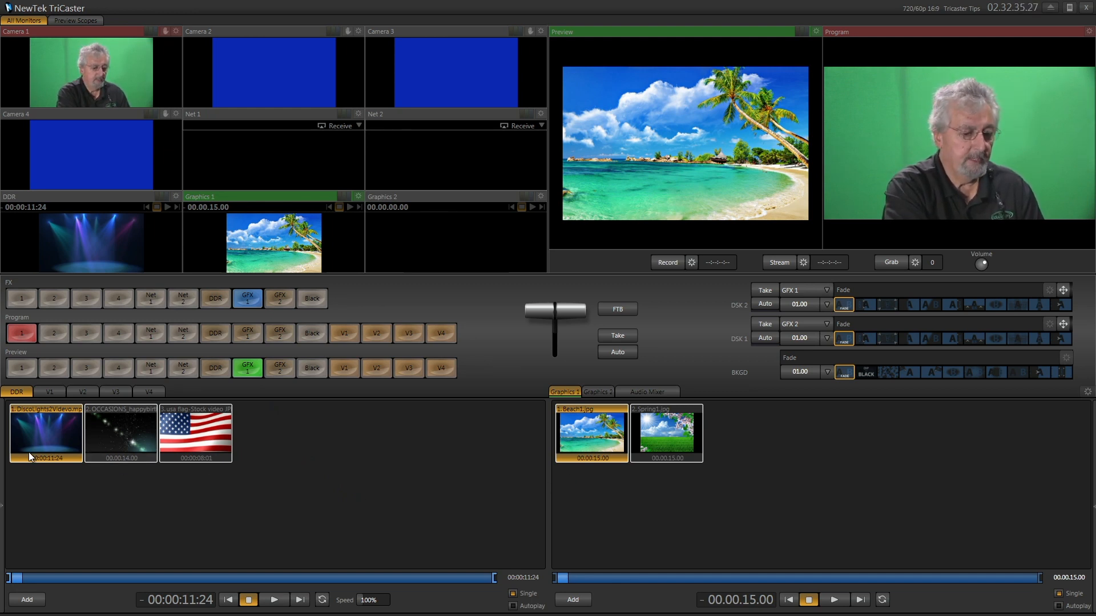
left_click(215, 368)
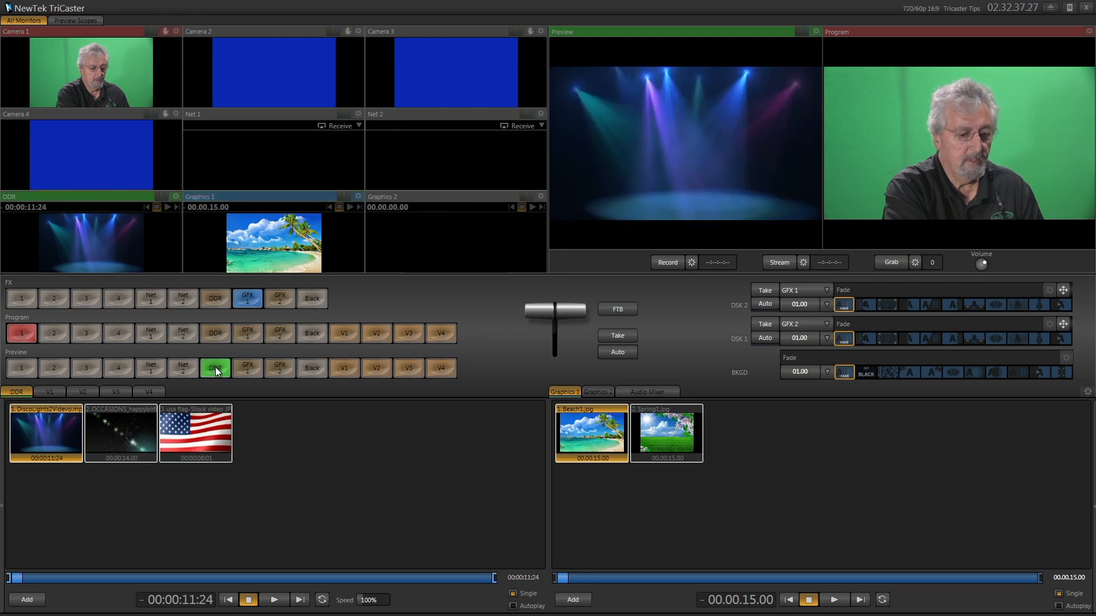
- Cue the USA flag clip in the DDR with looping and autoplay enabled, and transition it to Program with a fade
left_click(175, 444)
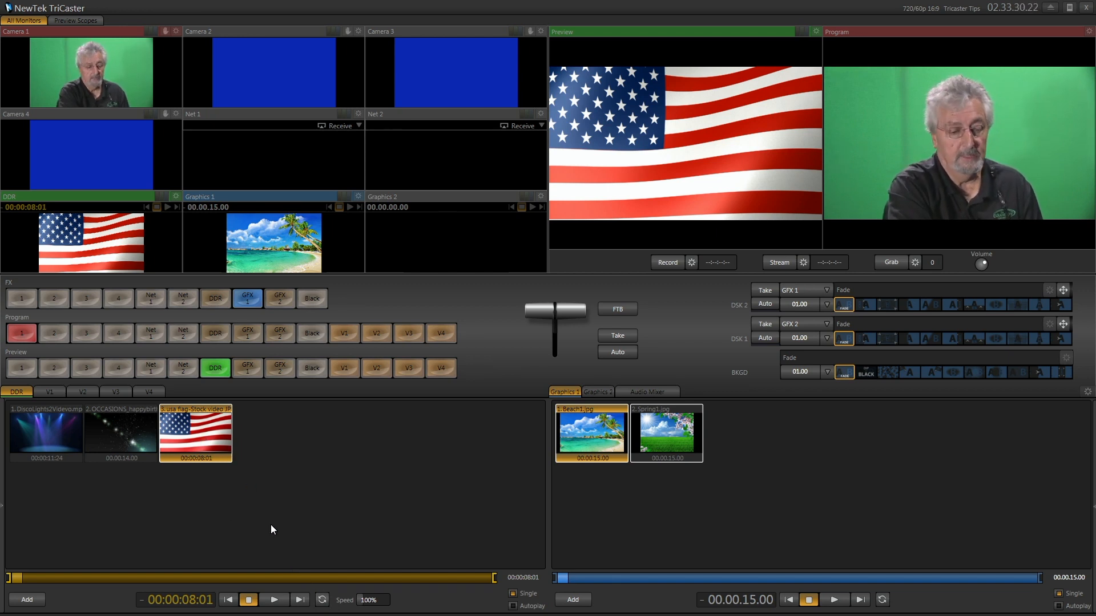
left_click(321, 599)
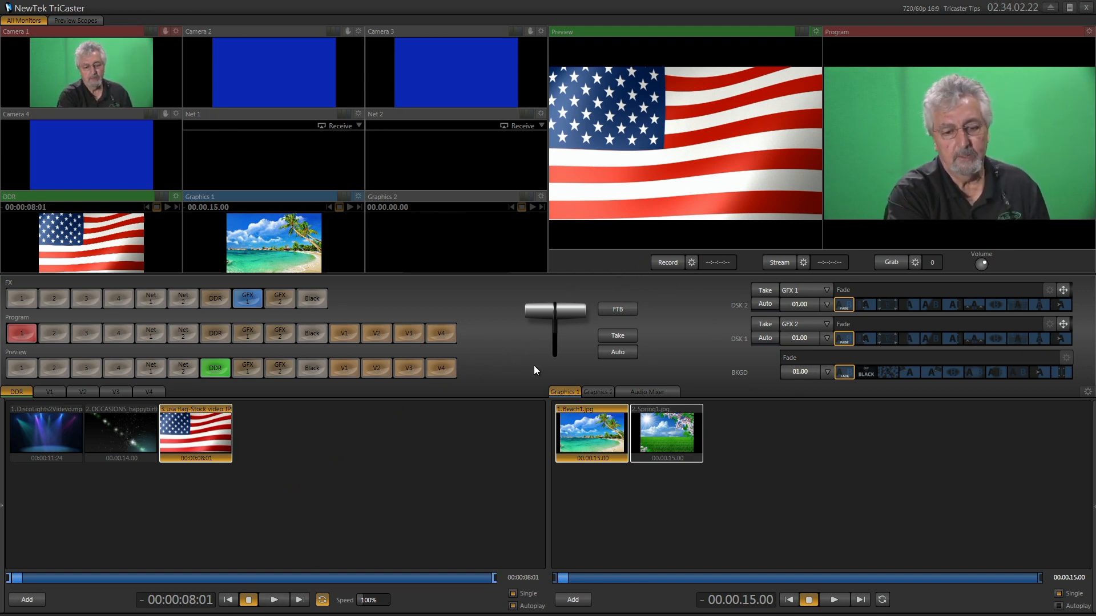
left_click(621, 353)
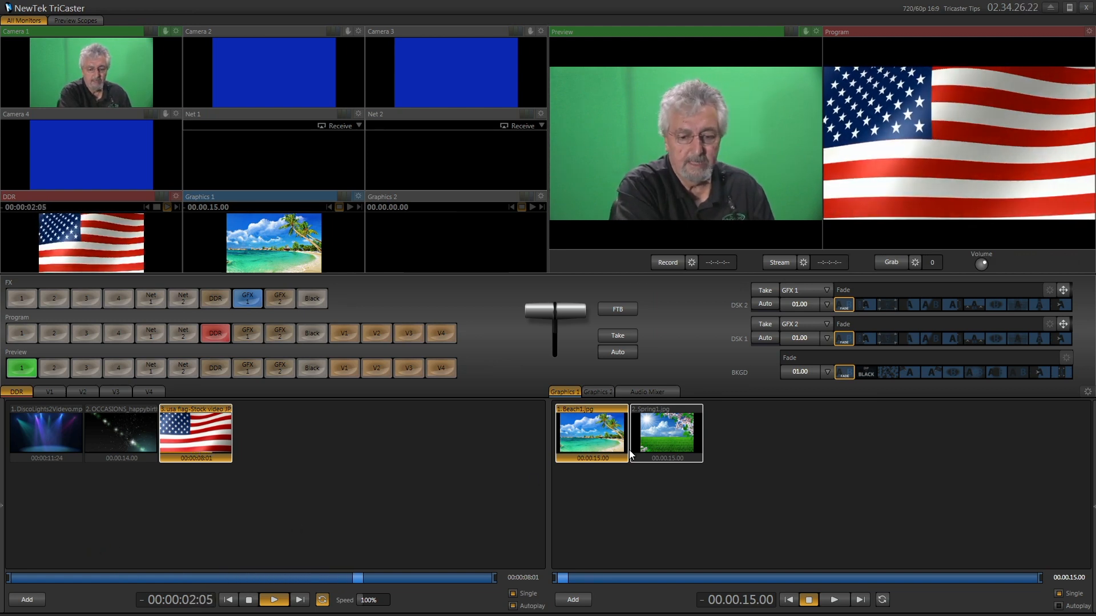
- Transition the Beach1.jpg still from GFX 1 to Program with a fade, and set Camera 1 as the preview source
left_click(248, 369)
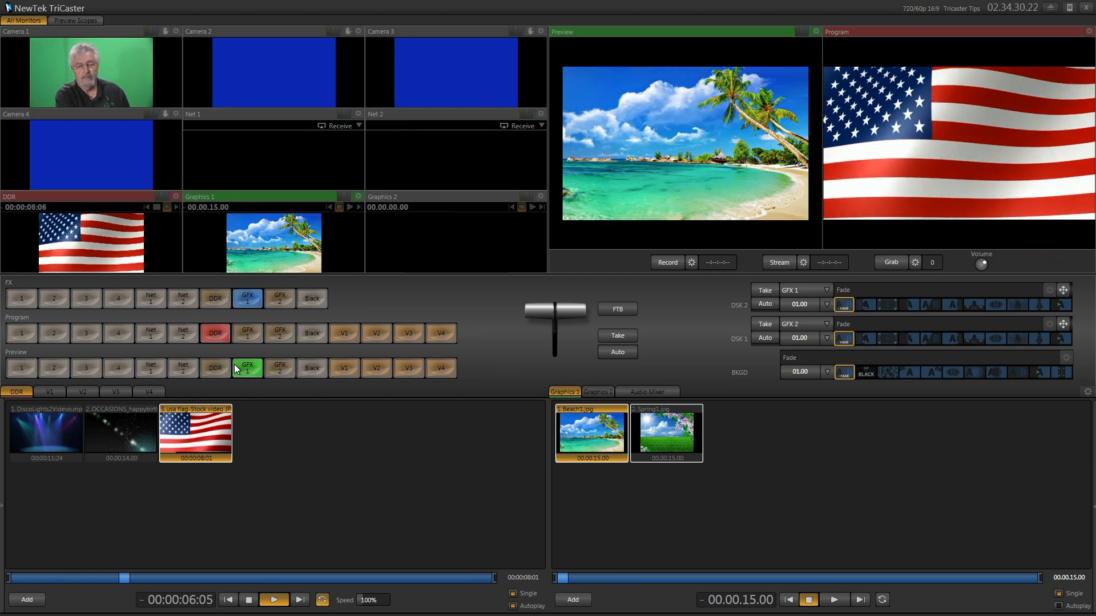
left_click(627, 352)
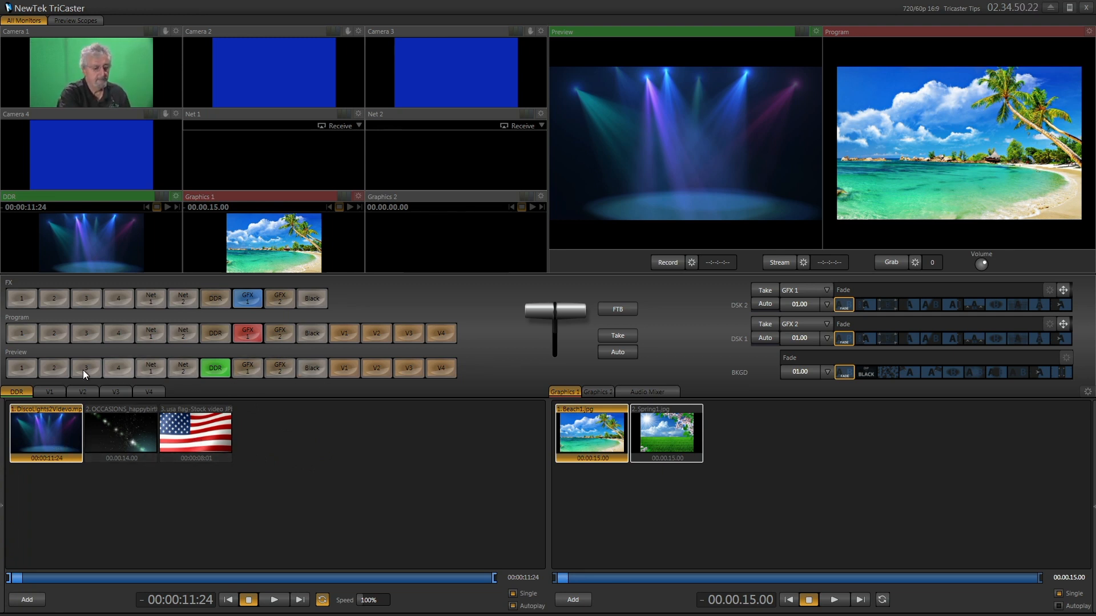
left_click(25, 367)
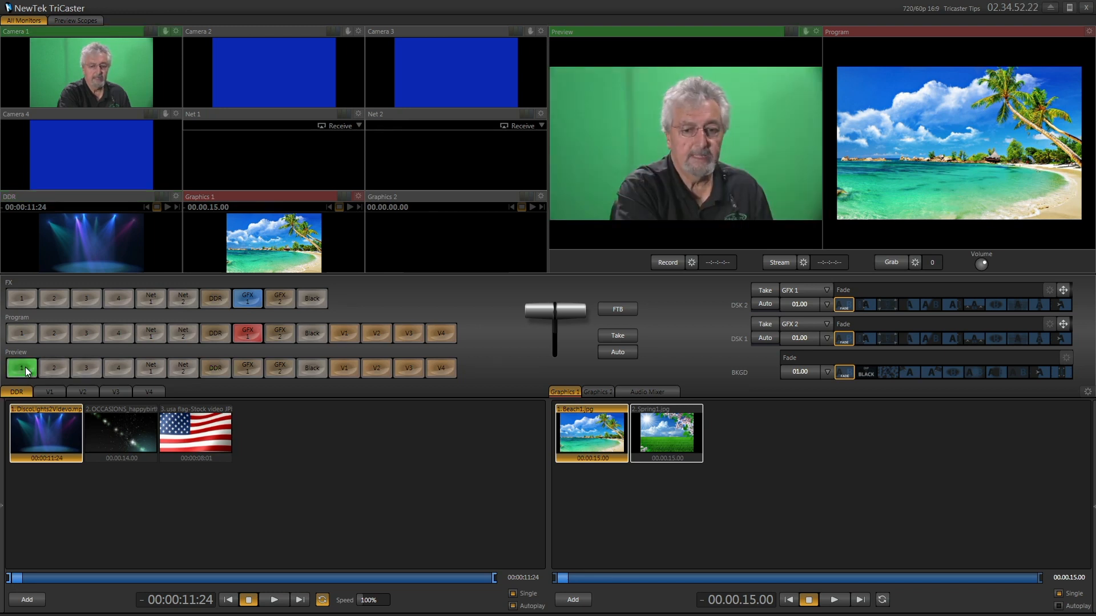